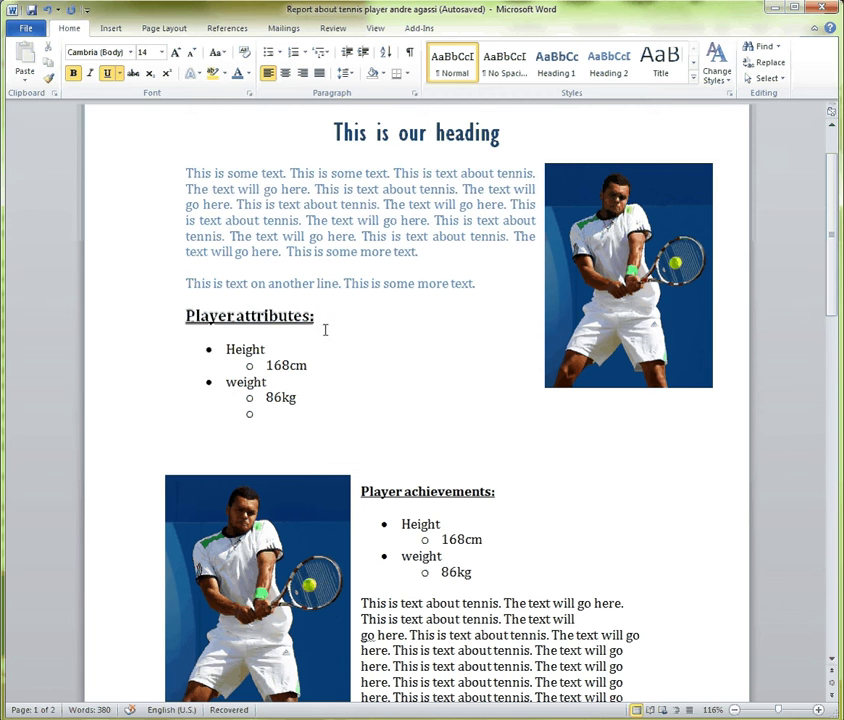
- Insert a new empty bulleted line right after the 'Player attributes:' heading
click(336, 316)
click(336, 316)
key(Return)
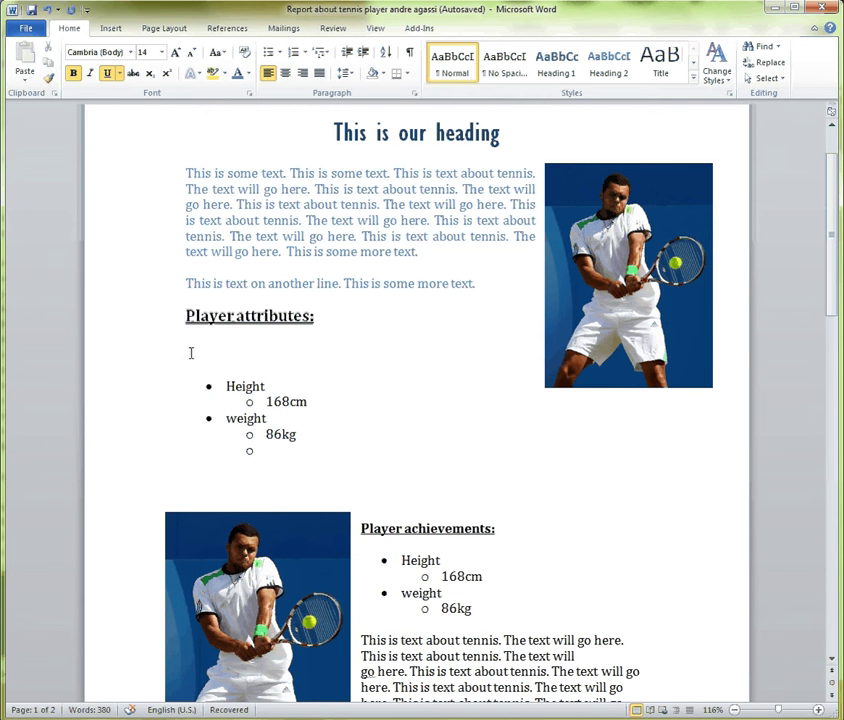
click(268, 56)
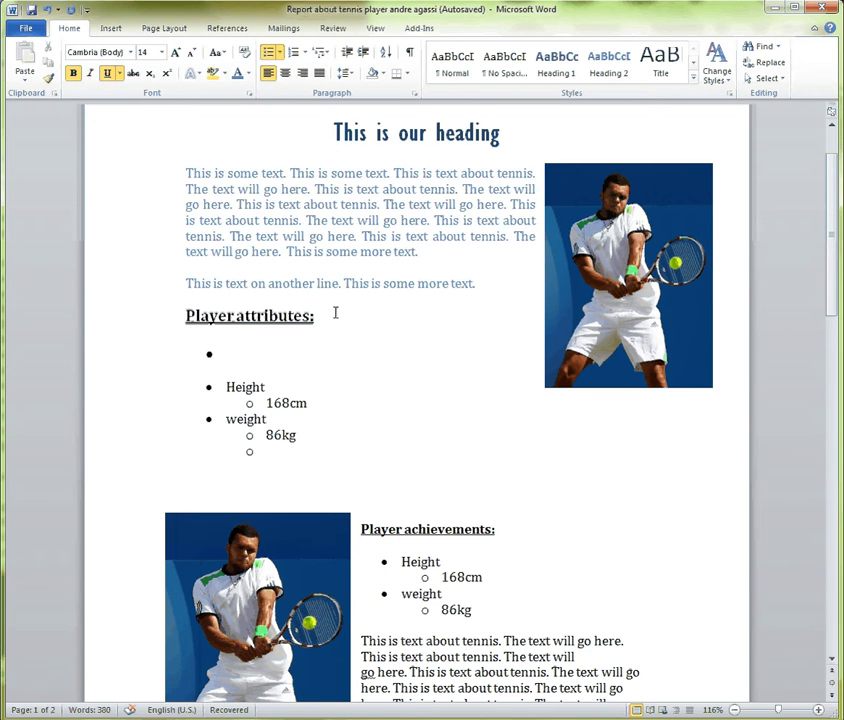
- Type 'Height' as the bullet and indent an empty sub-bullet beneath it
text(Height)
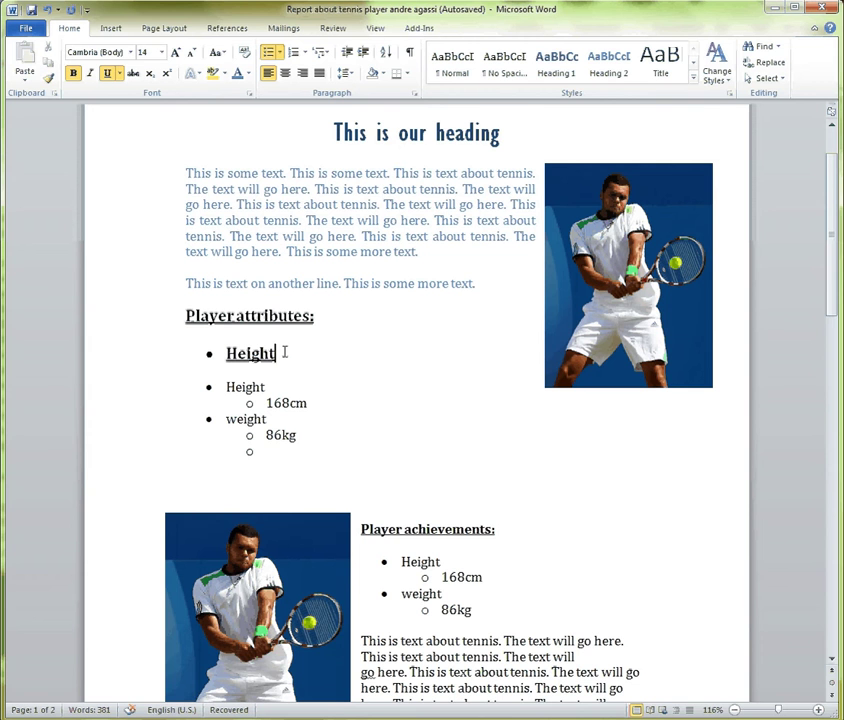
key(Return)
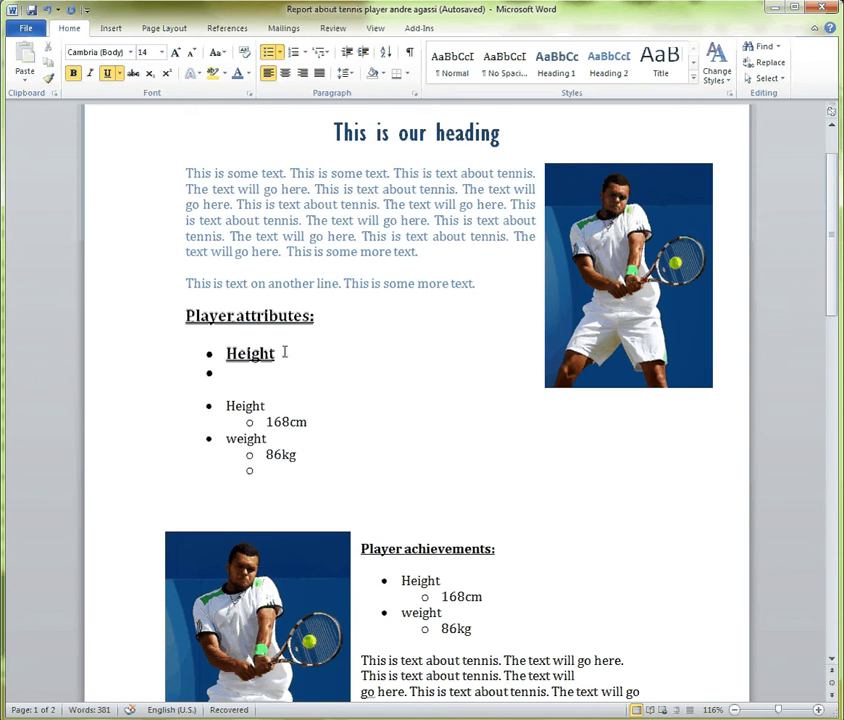
key(Tab)
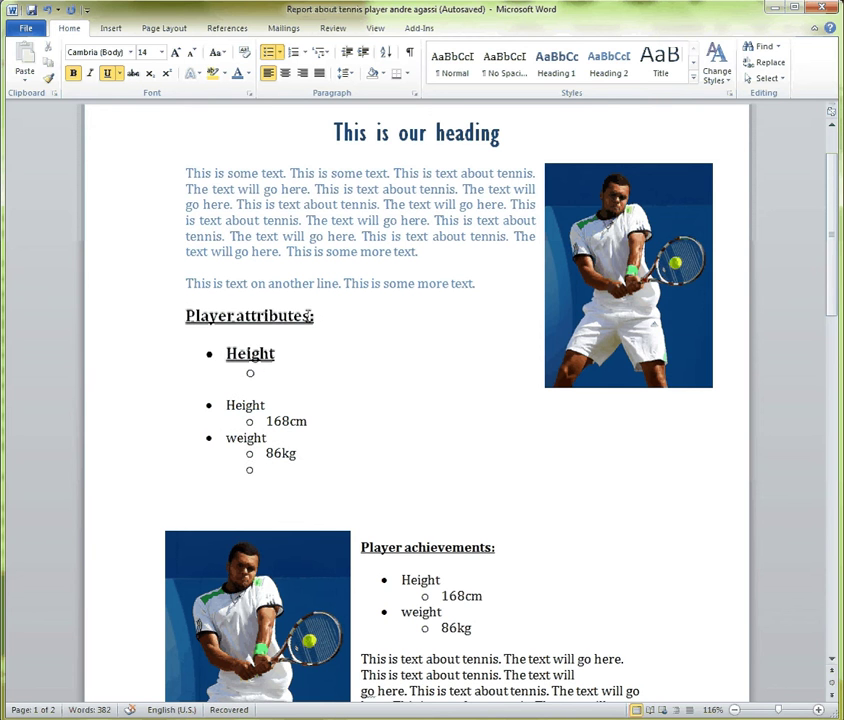
- Remove underline and bold from 'Height' and reduce it from 14 to 12 point
drag(277, 354, 224, 354)
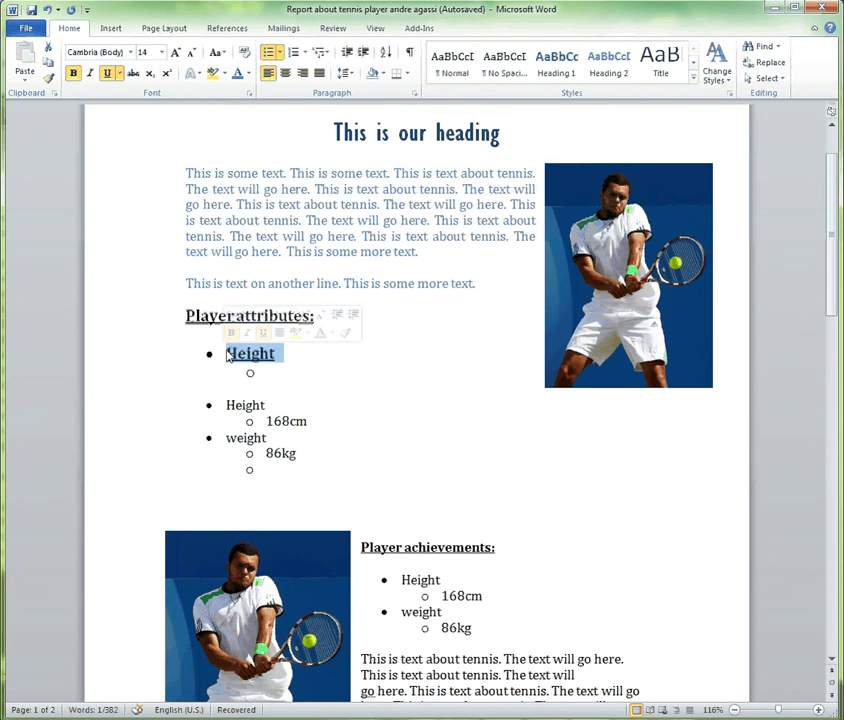
click(108, 74)
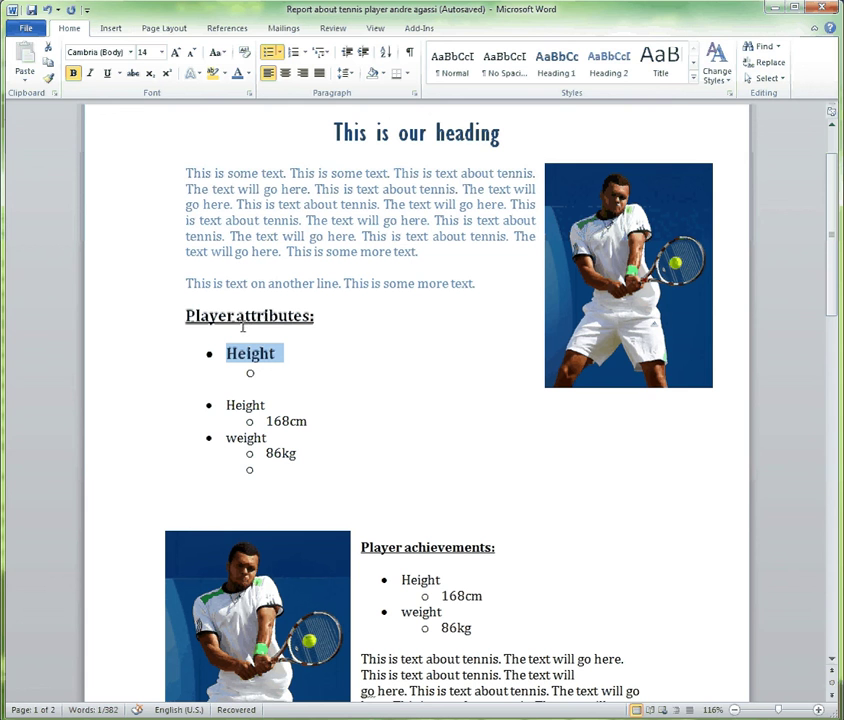
click(192, 56)
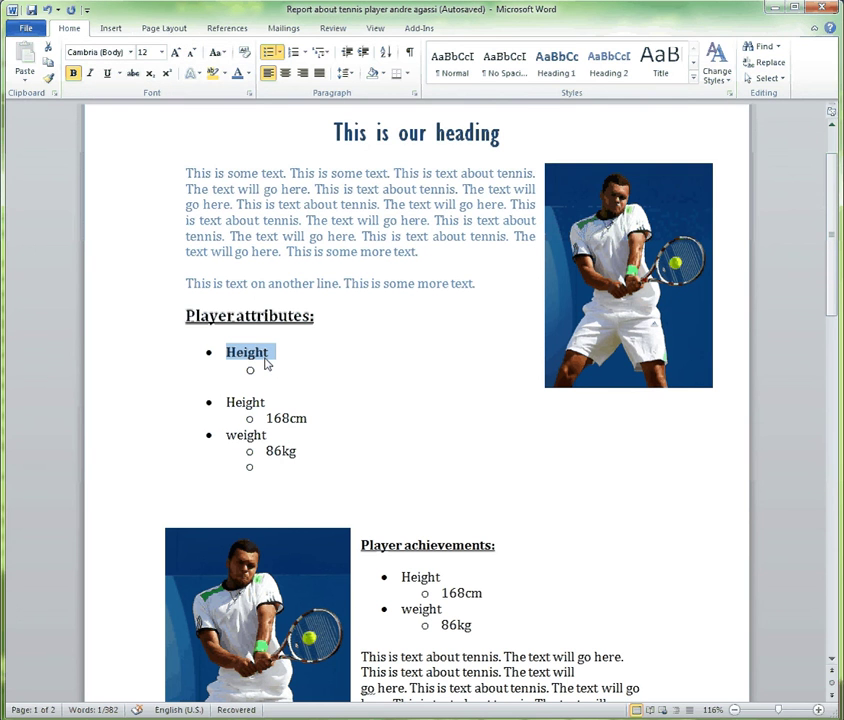
click(73, 76)
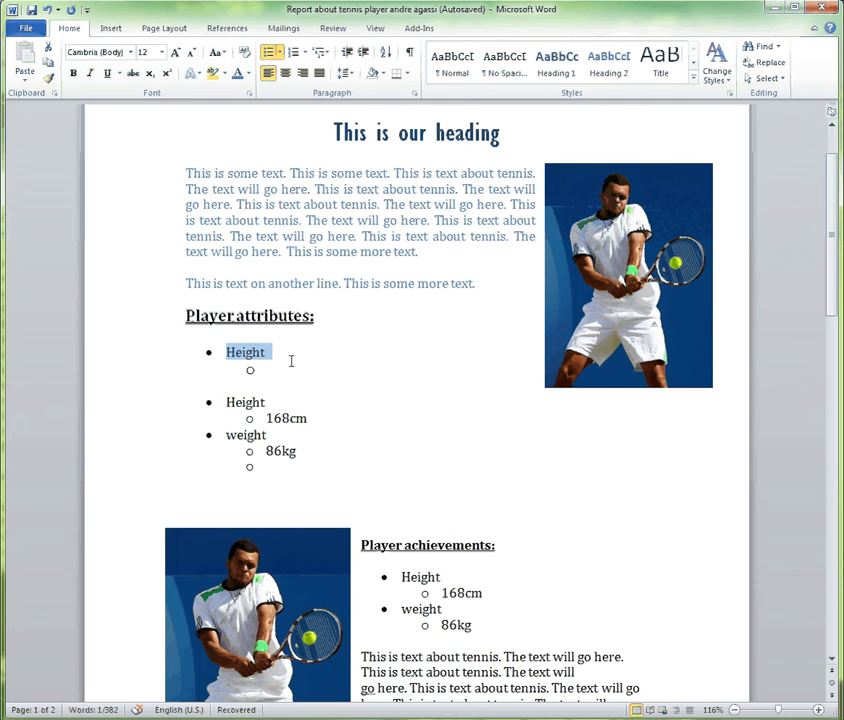
click(269, 352)
click(266, 402)
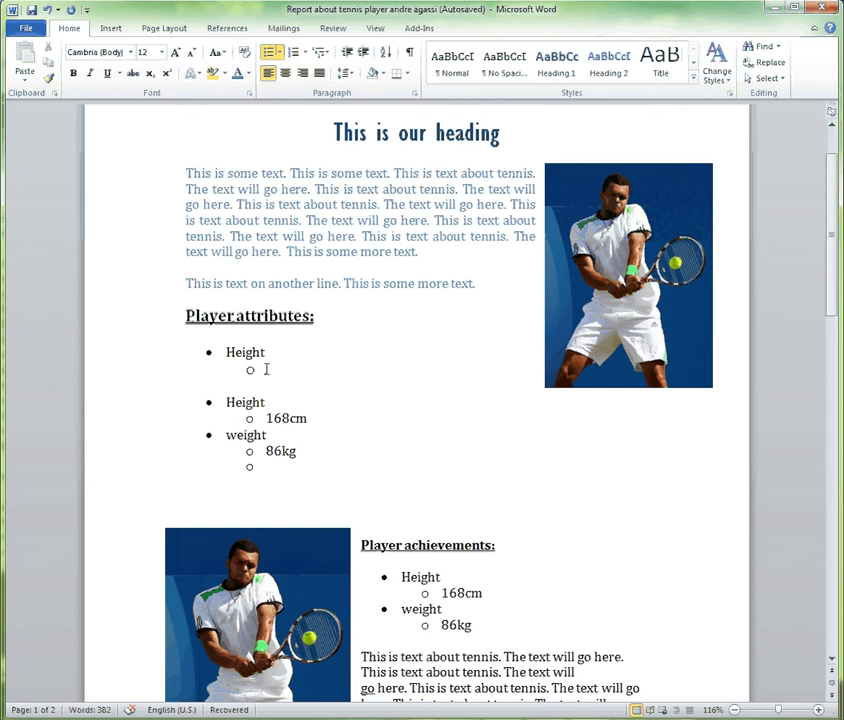
- Compare paragraph formatting, then turn off underlining on the empty sub-bullet under Height
click(347, 189)
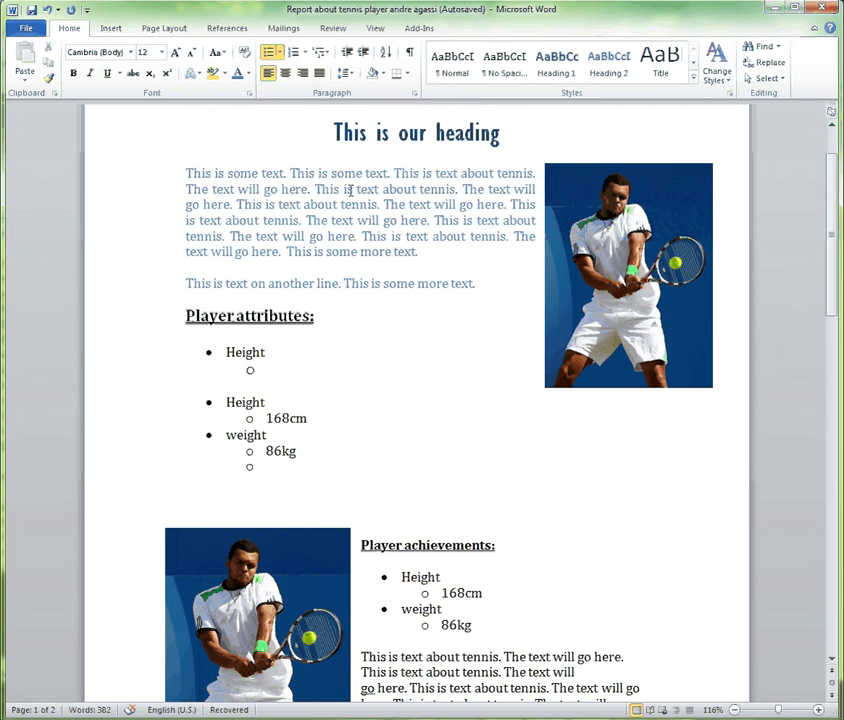
click(421, 250)
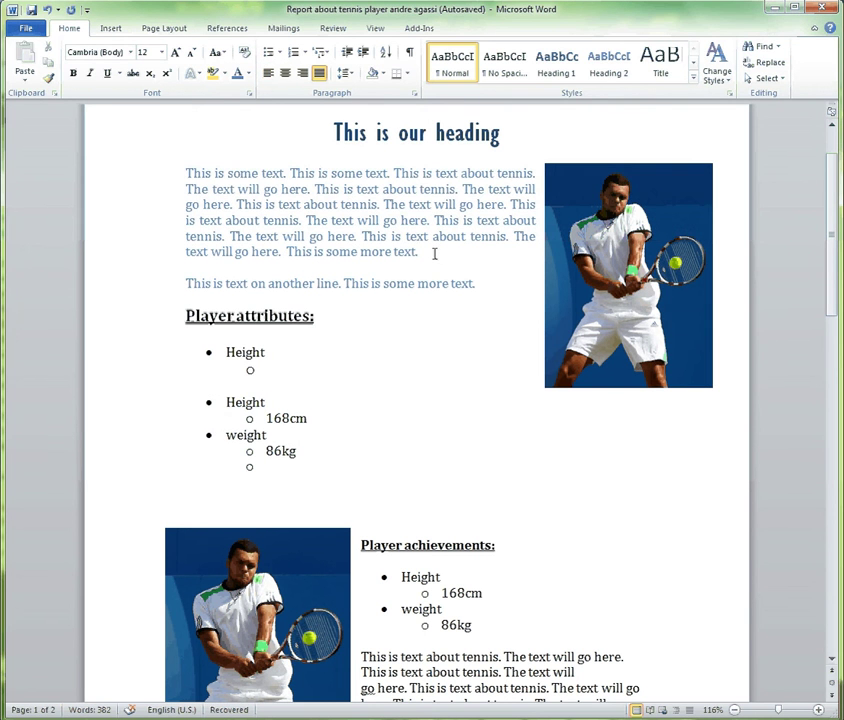
click(285, 284)
click(271, 371)
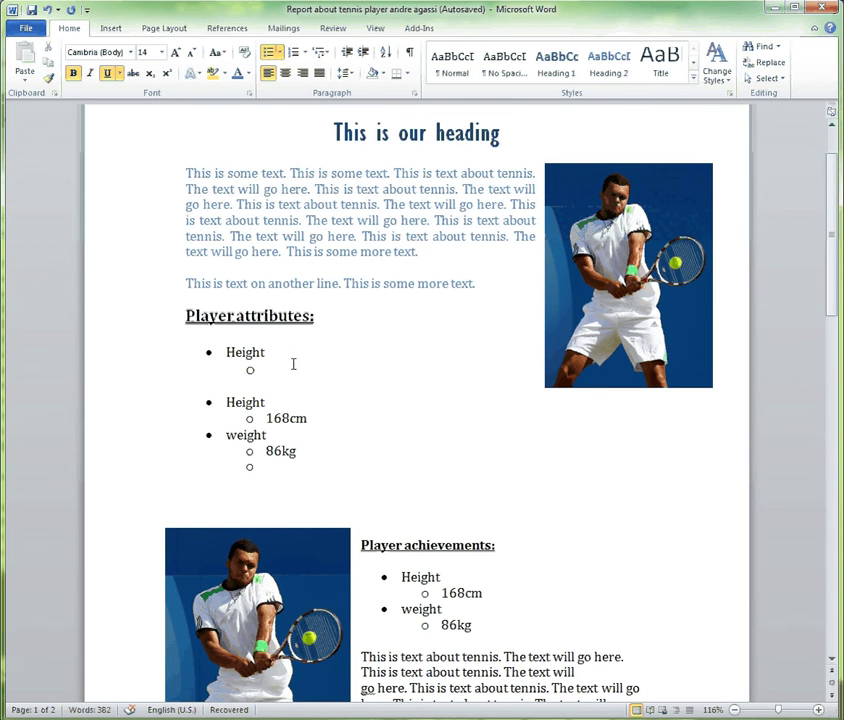
click(293, 350)
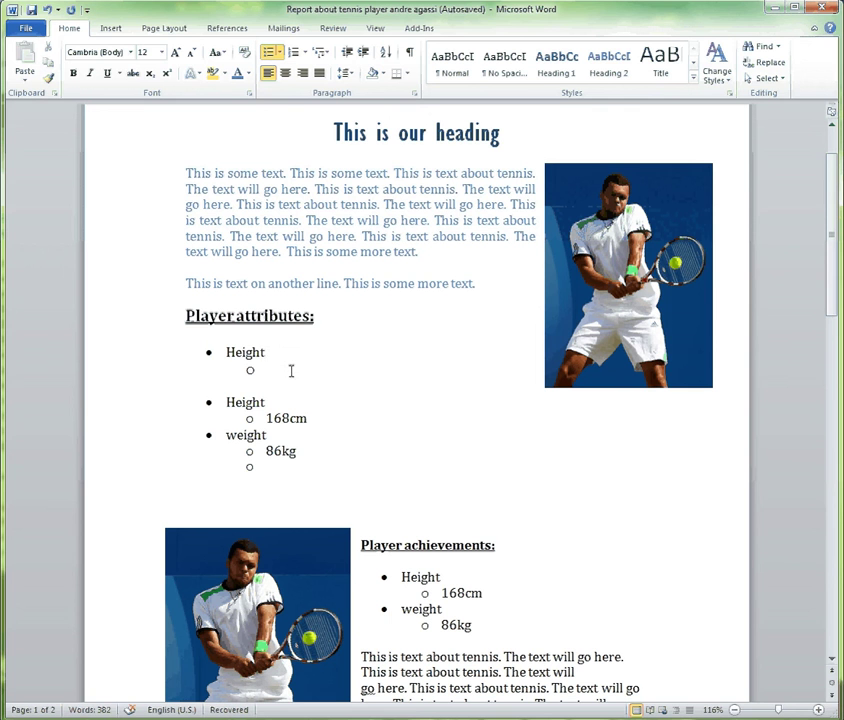
click(288, 369)
click(289, 371)
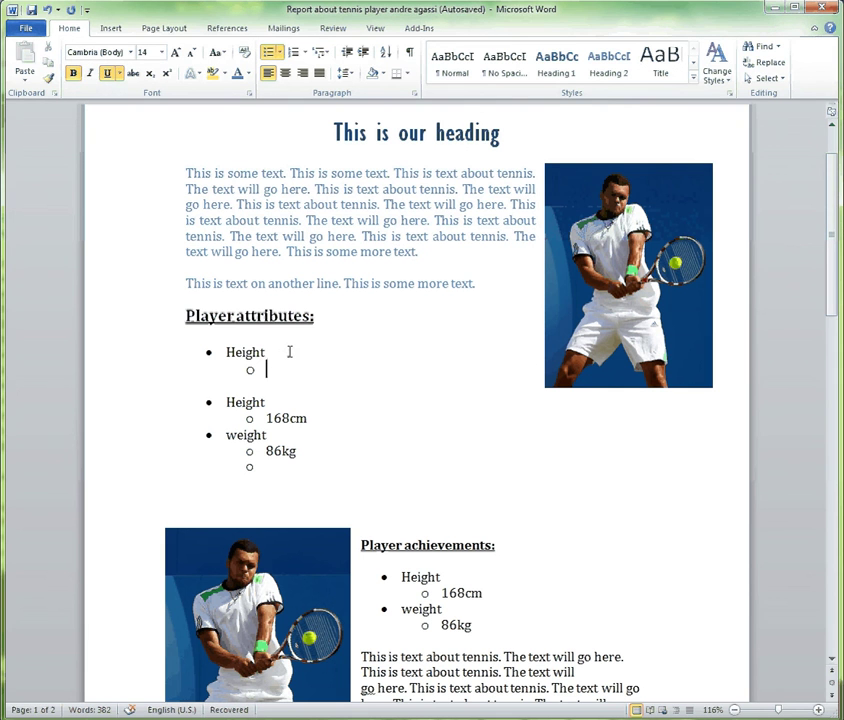
click(288, 355)
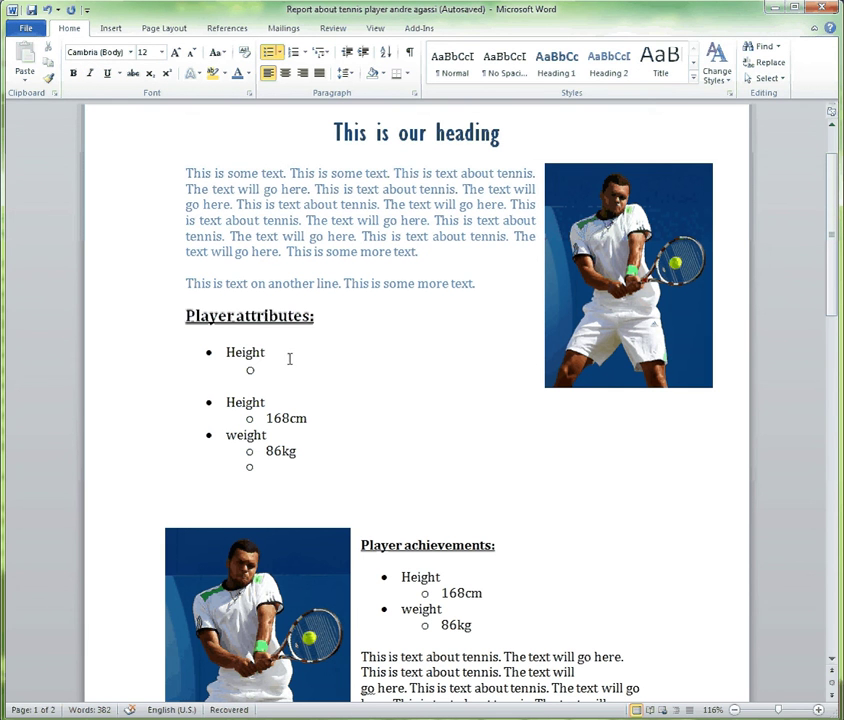
click(289, 371)
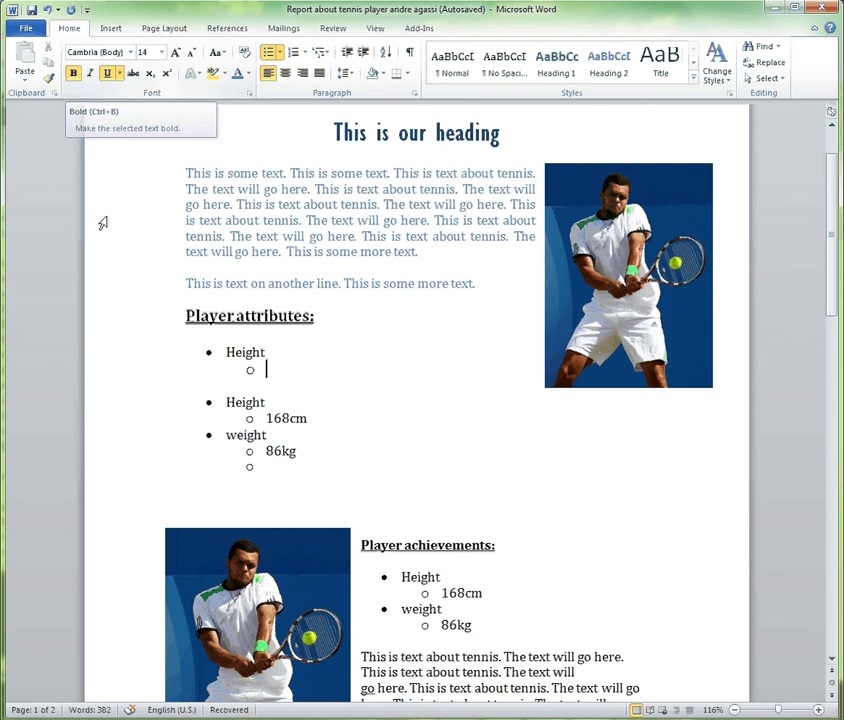
click(290, 351)
click(292, 369)
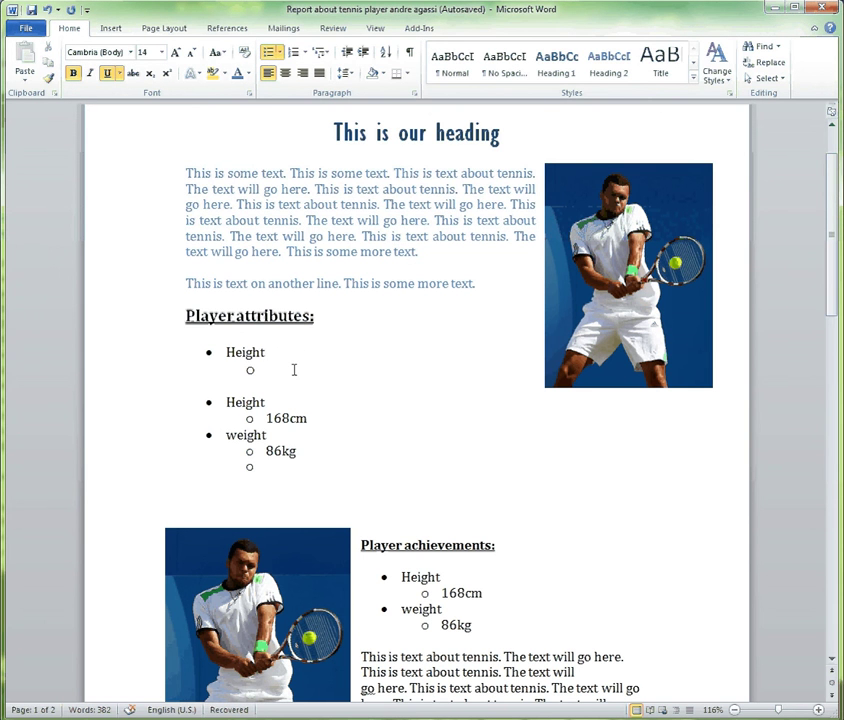
click(107, 73)
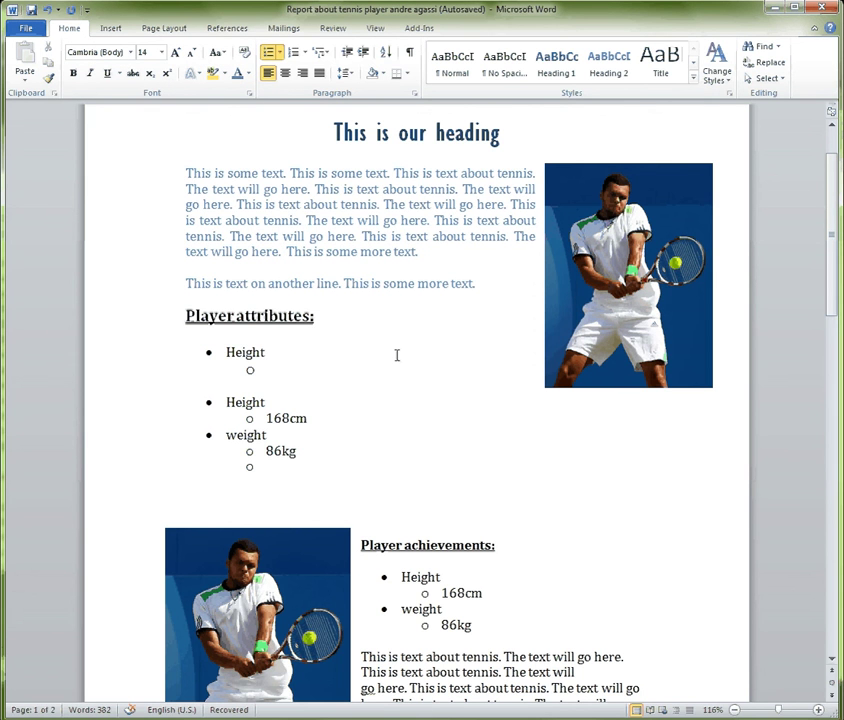
- Enter '168cm' under Height and settle its size at 12 point after trying 14
text(168cm)
drag(323, 369, 266, 370)
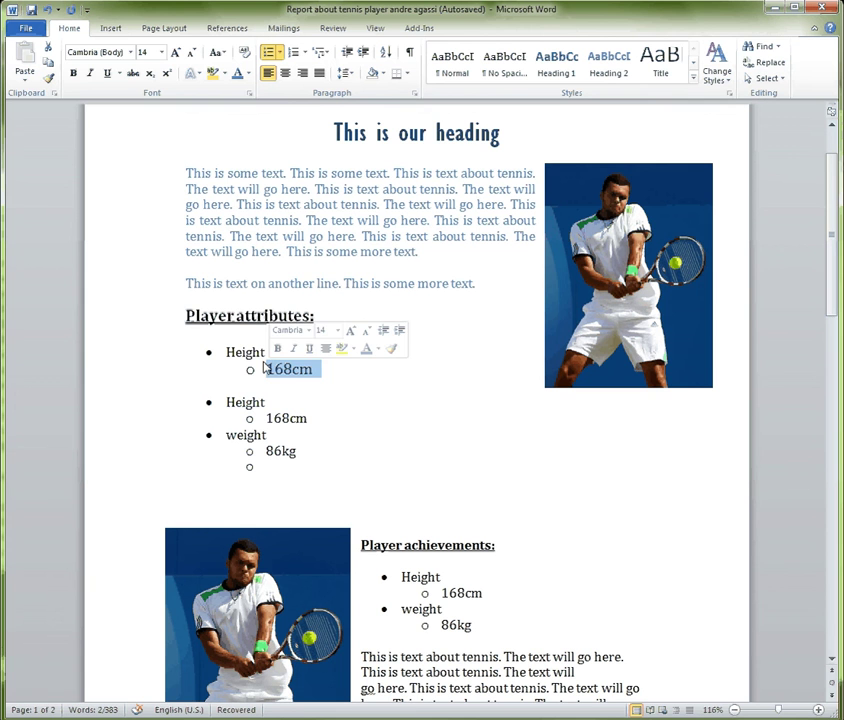
click(196, 54)
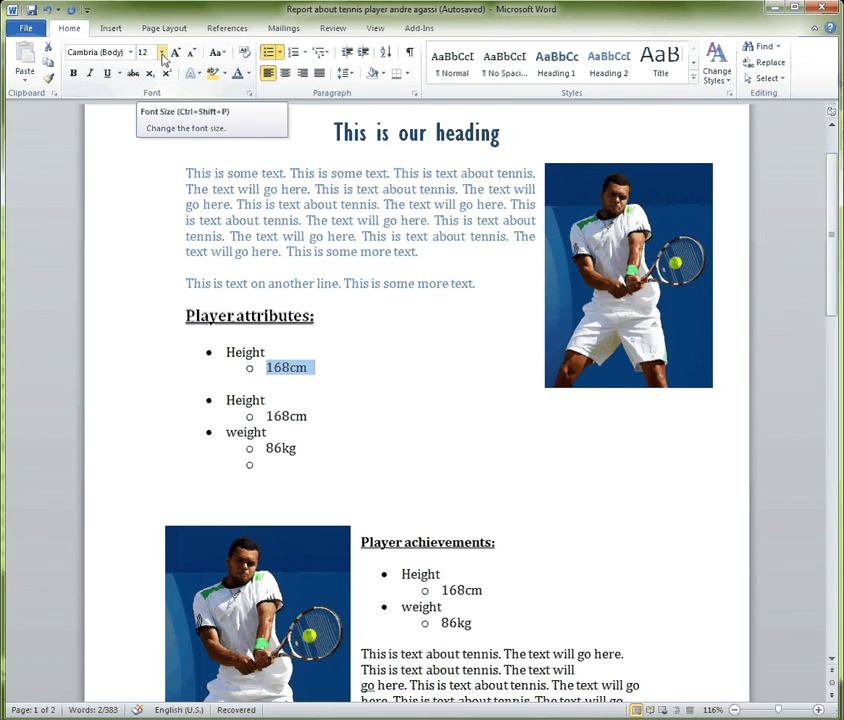
click(162, 56)
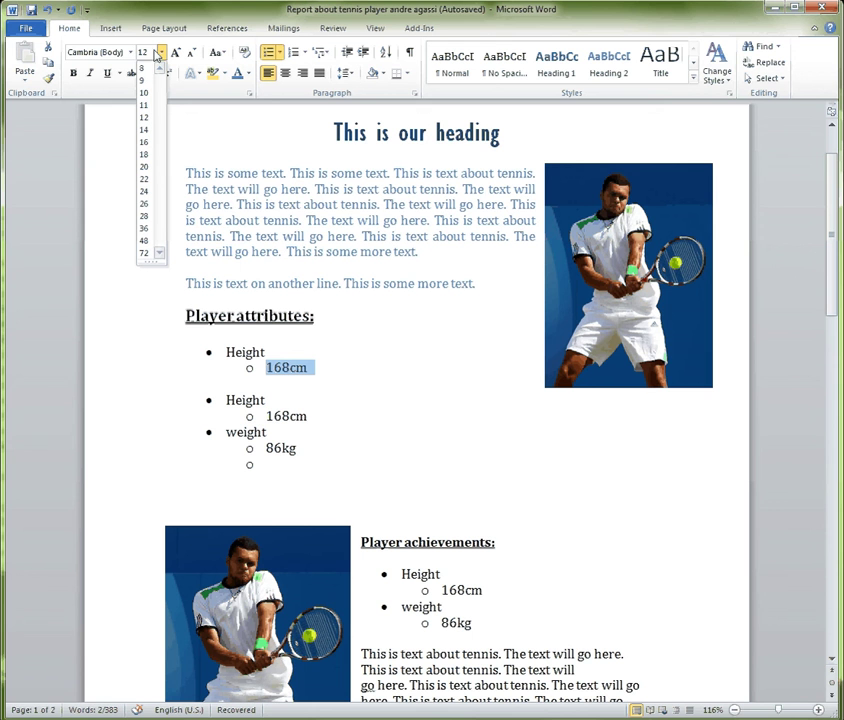
text(14)
key(Return)
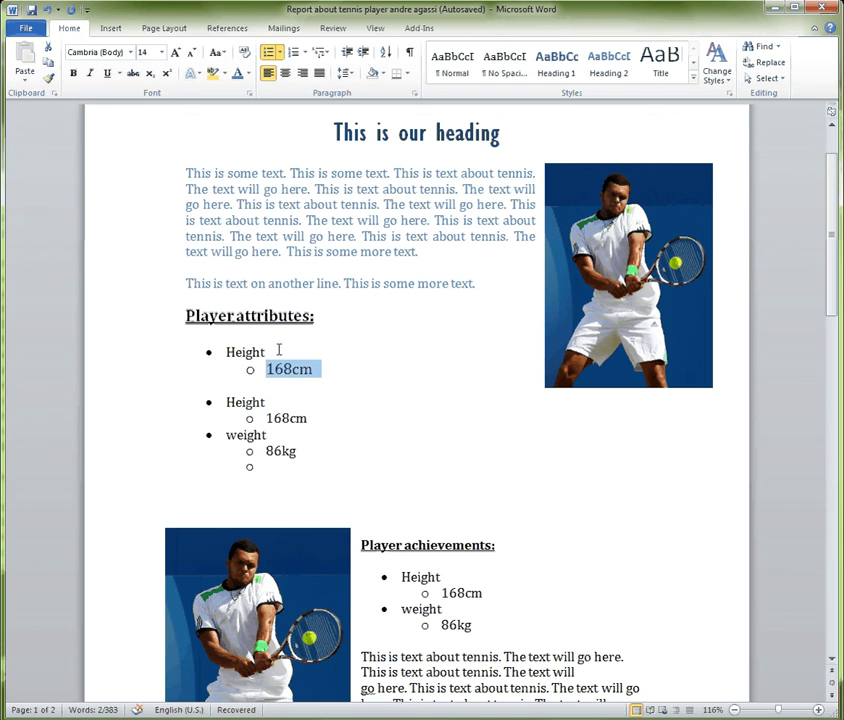
click(193, 55)
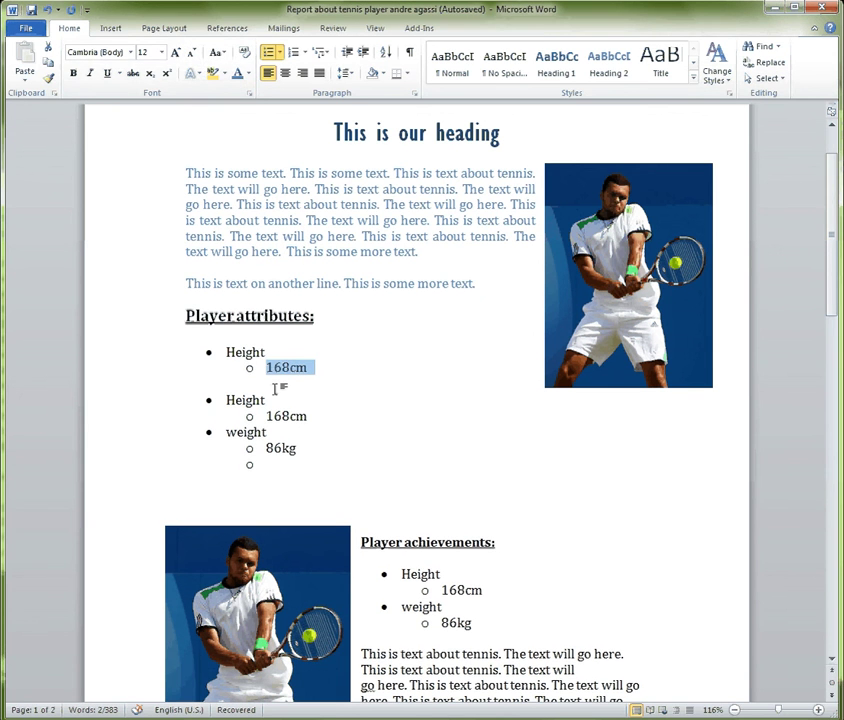
click(320, 373)
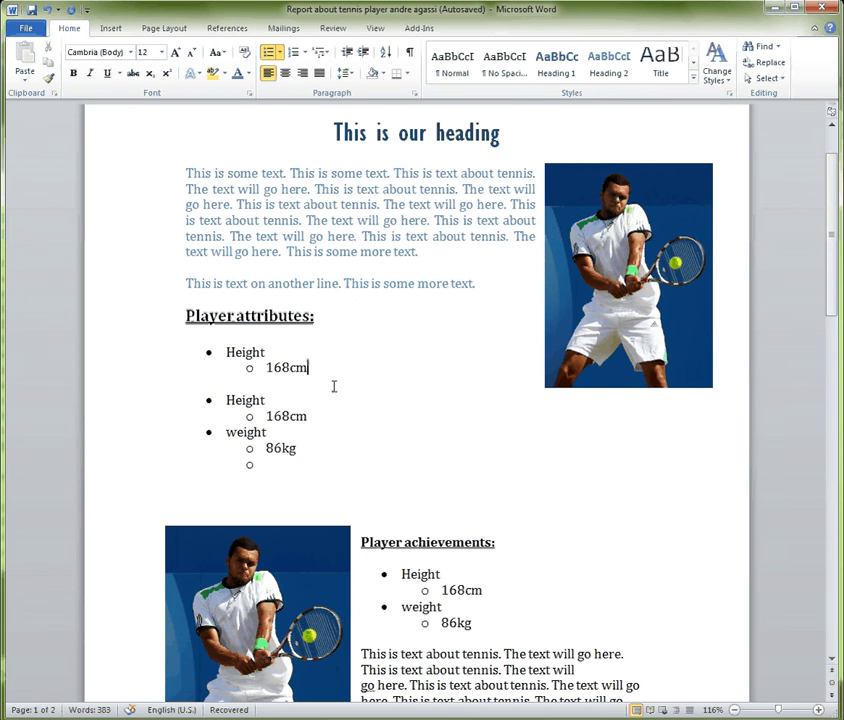
click(313, 355)
click(328, 366)
- Add 'Text1' as a sub-point under 168cm and 'Text again' as a main bullet
key(Return)
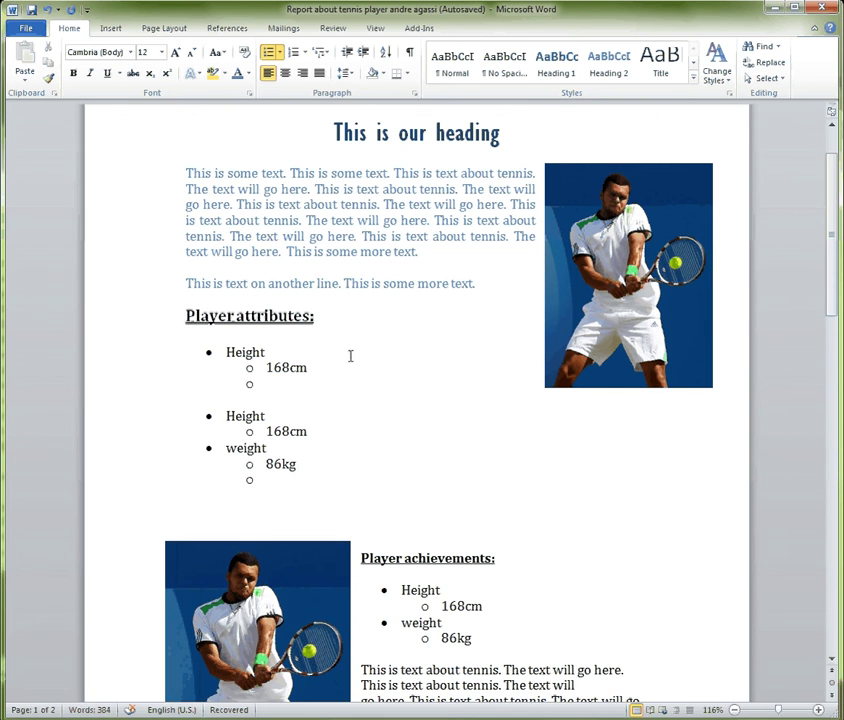
text(Text1)
key(Left)
key(Left)
key(Left)
key(Return)
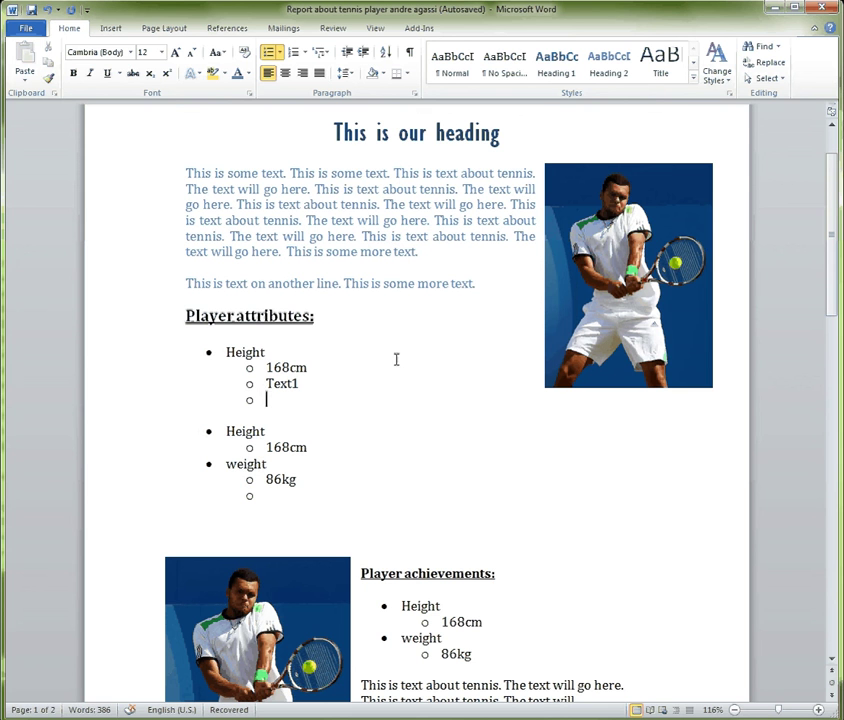
key(shift+Tab)
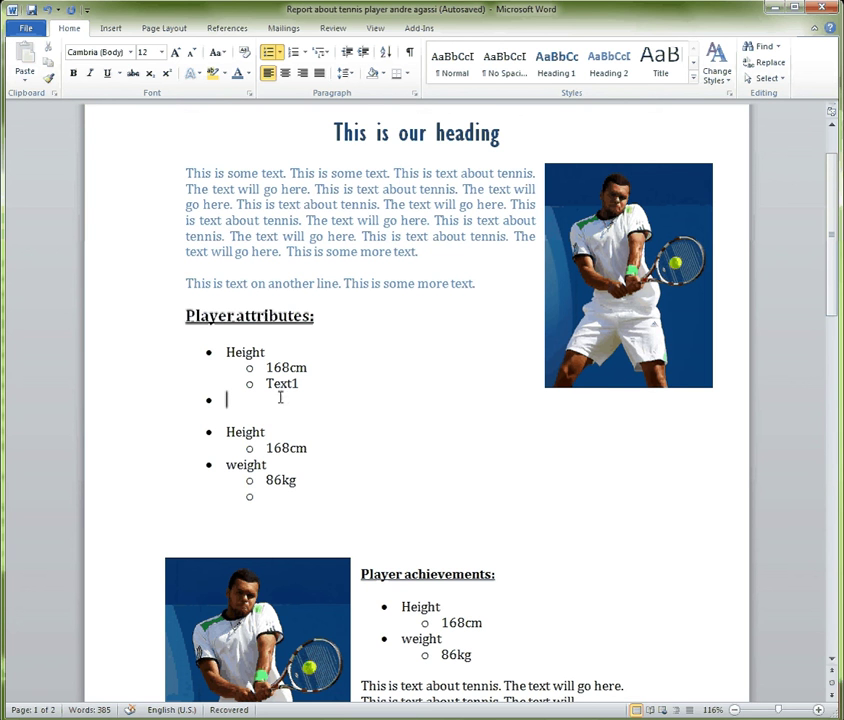
text(Text again)
- End the bulleted list after 'Text again' with a plain unbulleted line
key(Return)
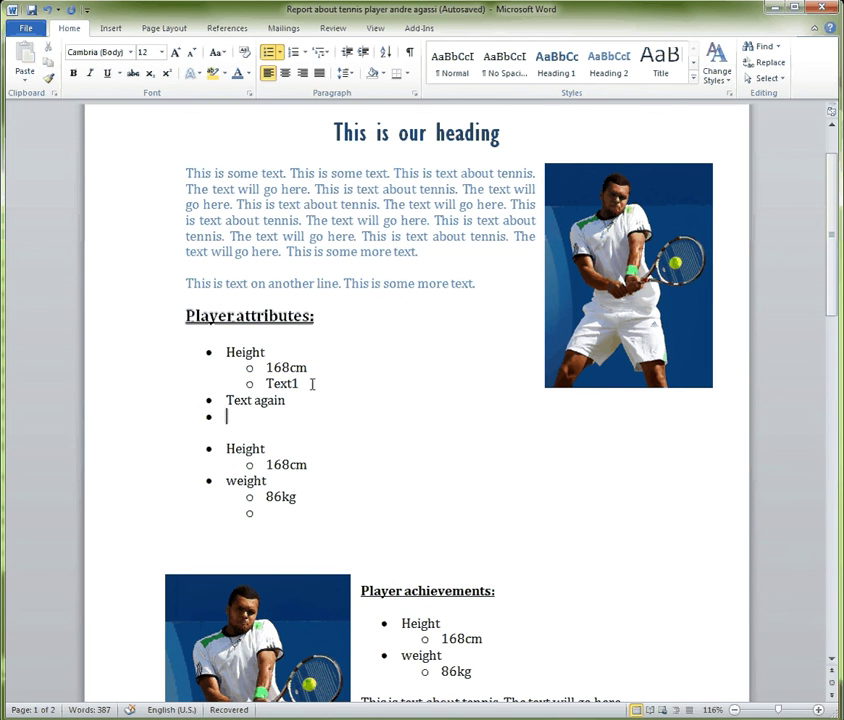
key(Tab)
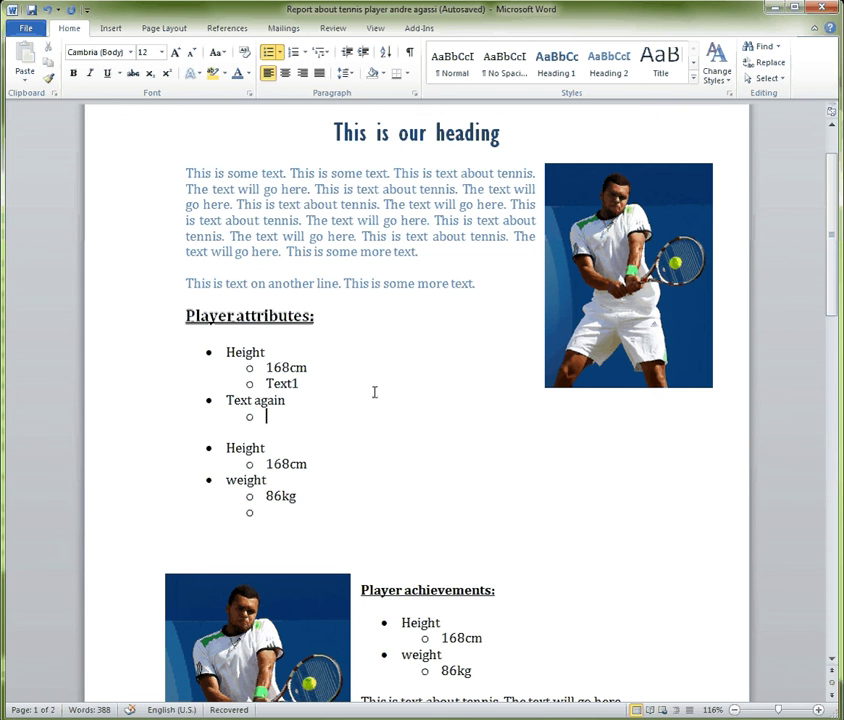
key(shift+Tab)
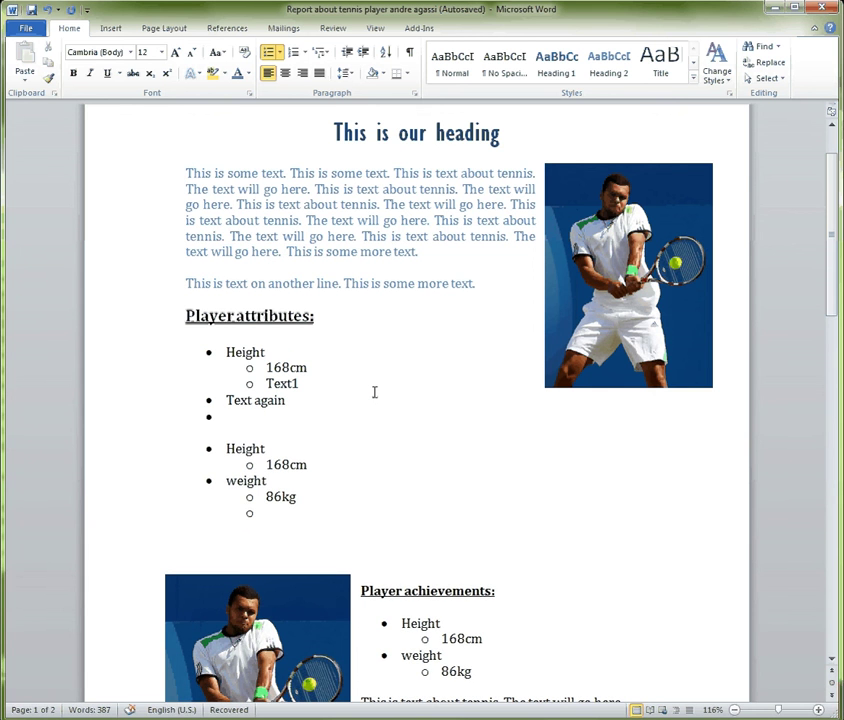
key(Tab)
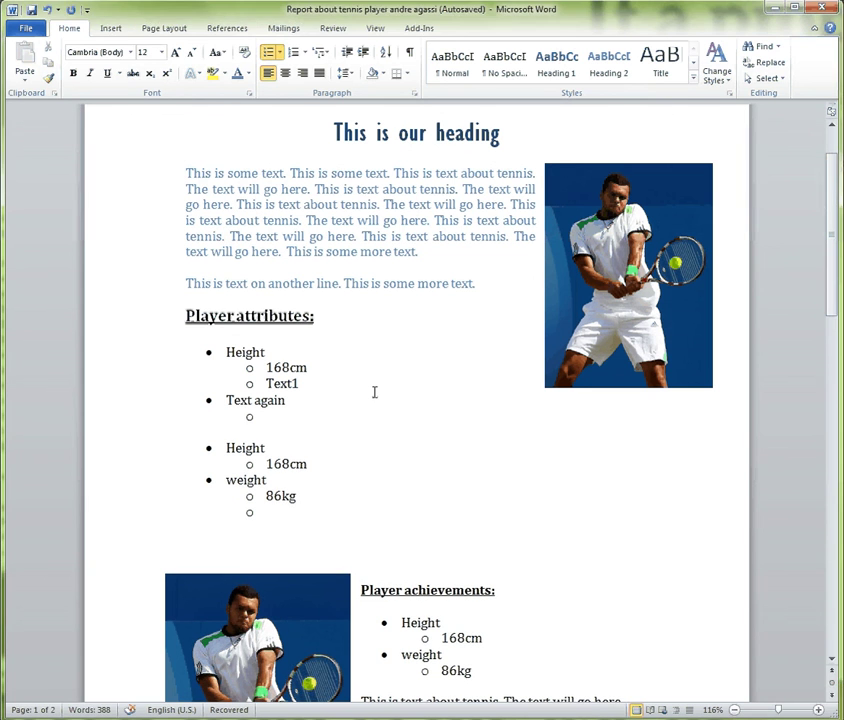
key(shift+Tab)
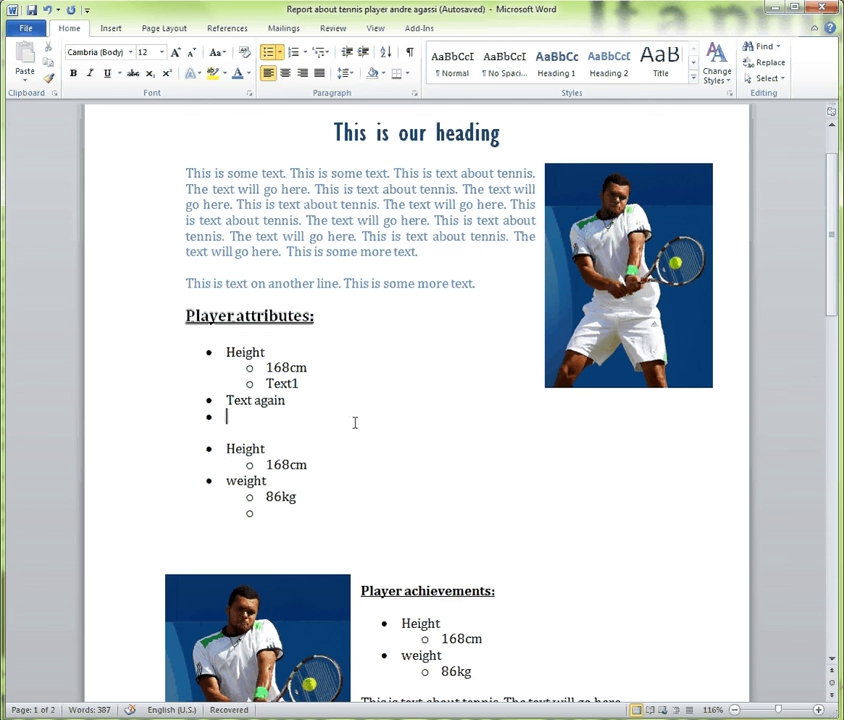
key(Return)
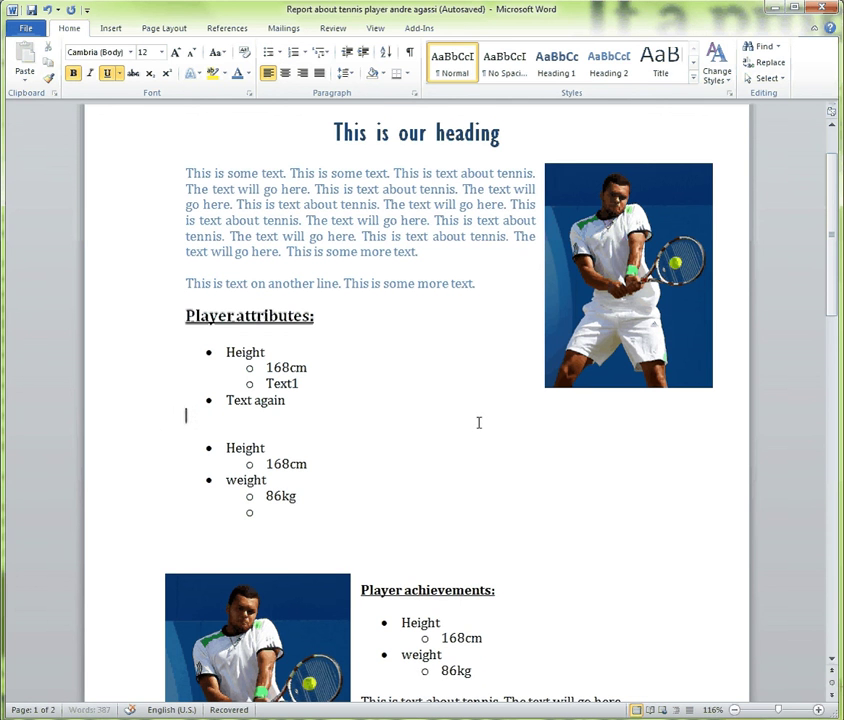